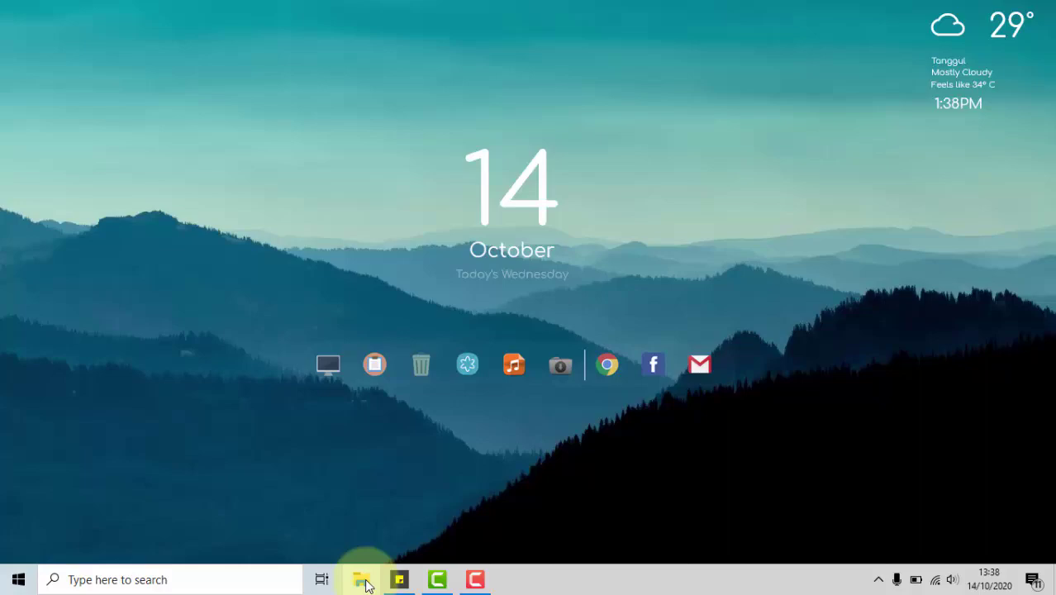
Open 'CARA MENGAMBIL DATA DARI SHEET 2 KE SHEET 1 DI EXCEL' from Documents in File Explorer
click(362, 581)
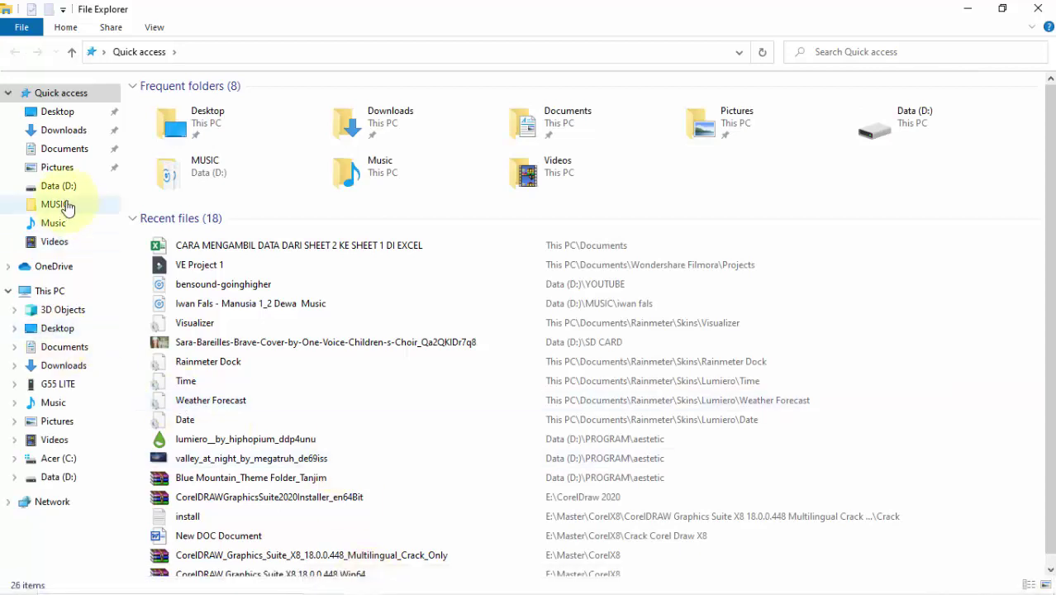
click(70, 148)
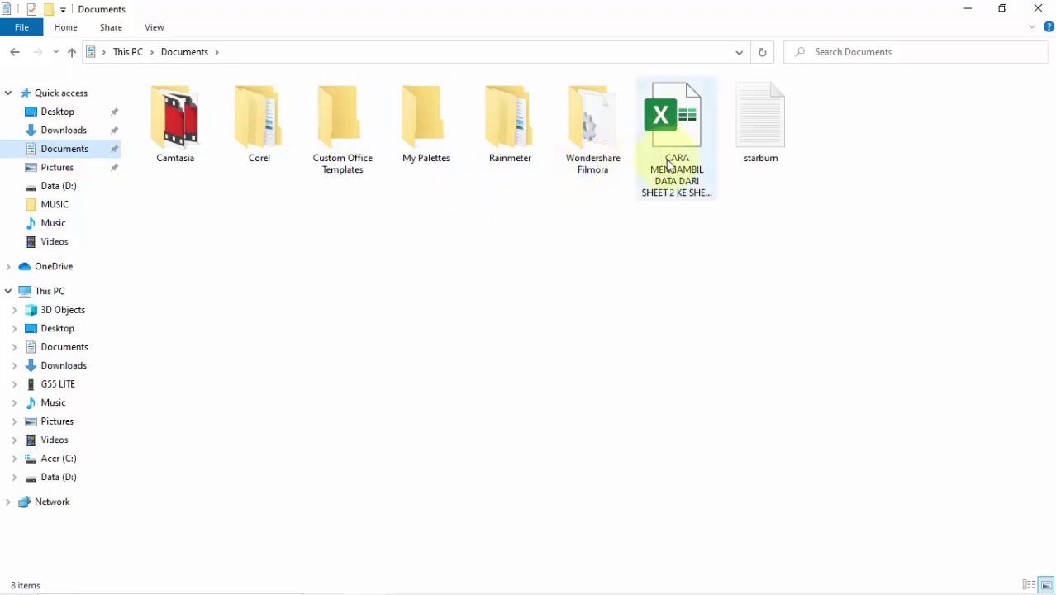
mouse_move(674, 136)
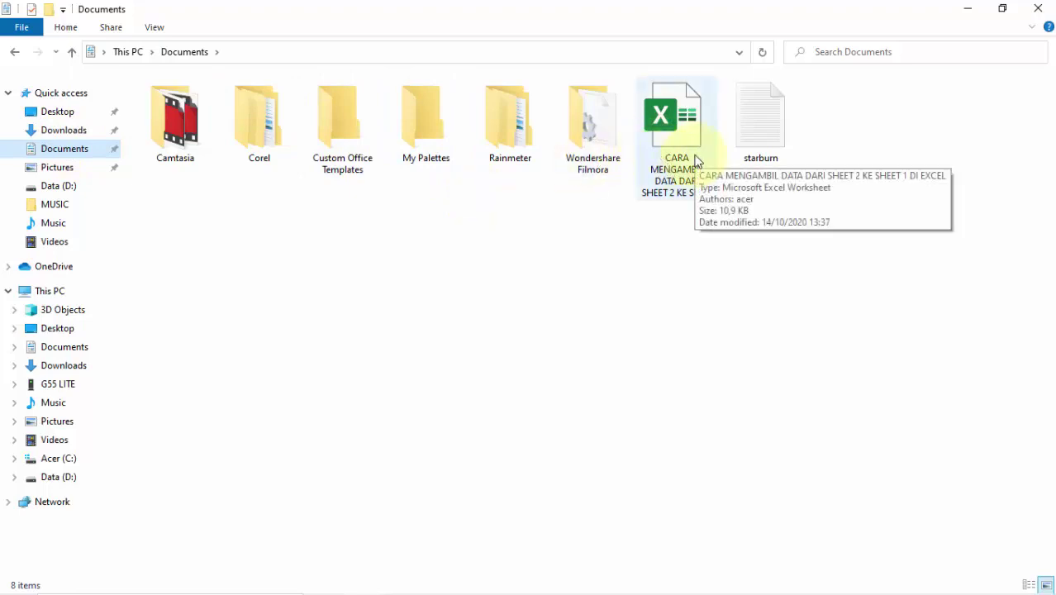
click(696, 161)
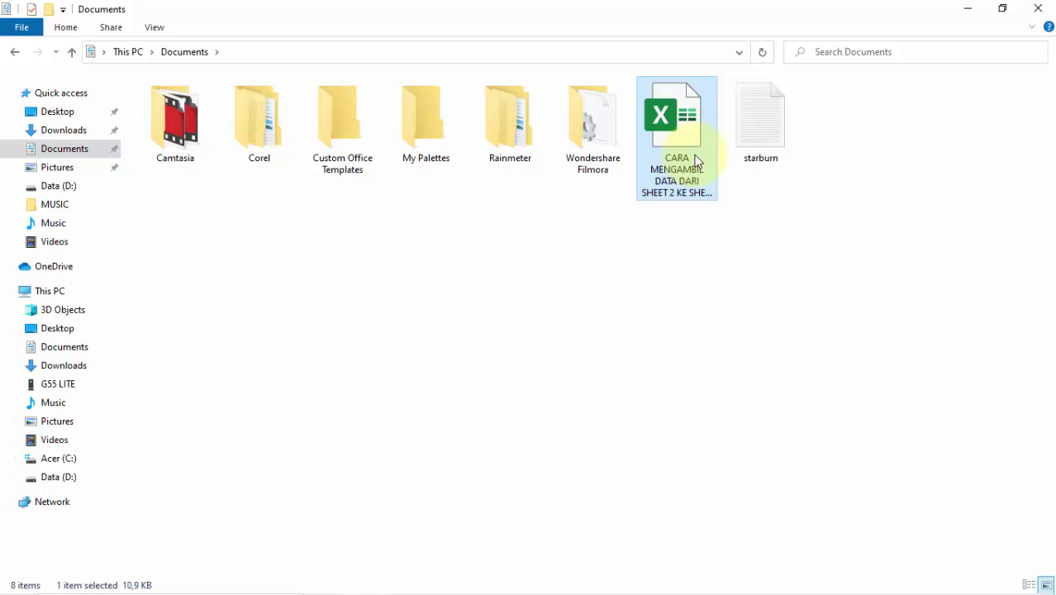
double_click(696, 160)
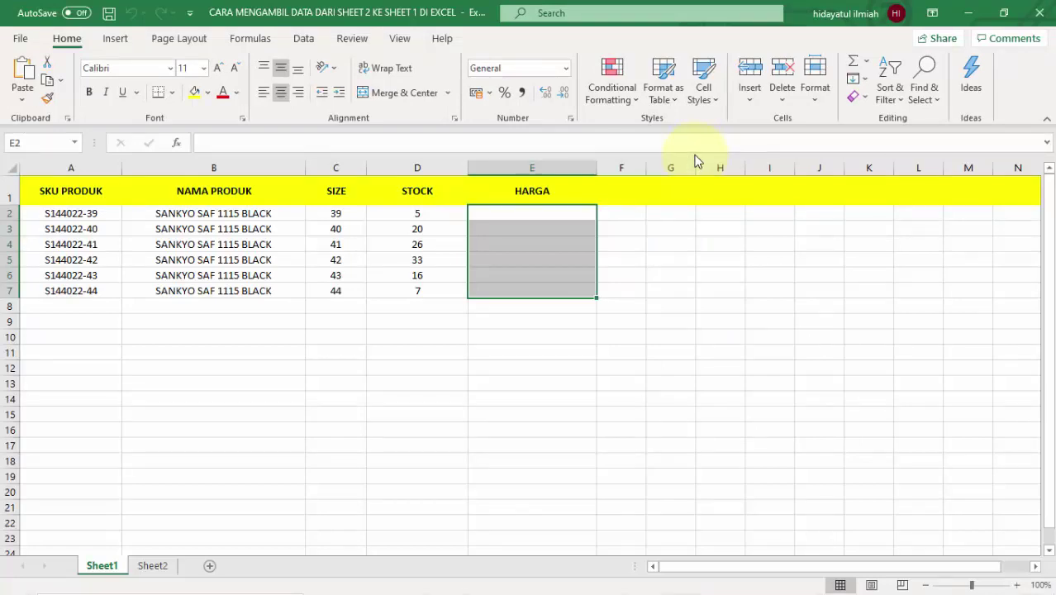
click(606, 240)
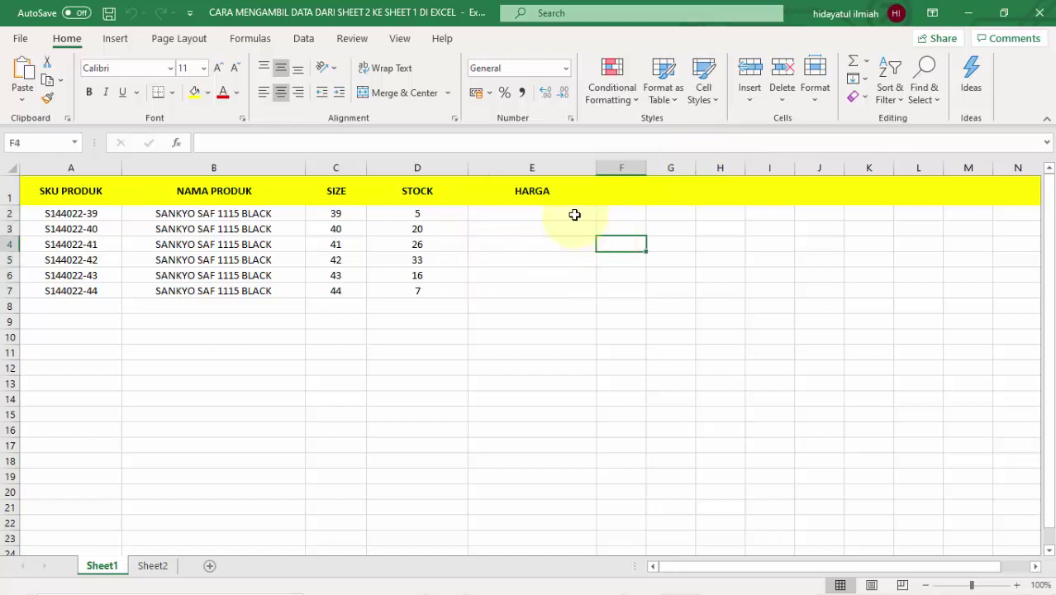
click(574, 214)
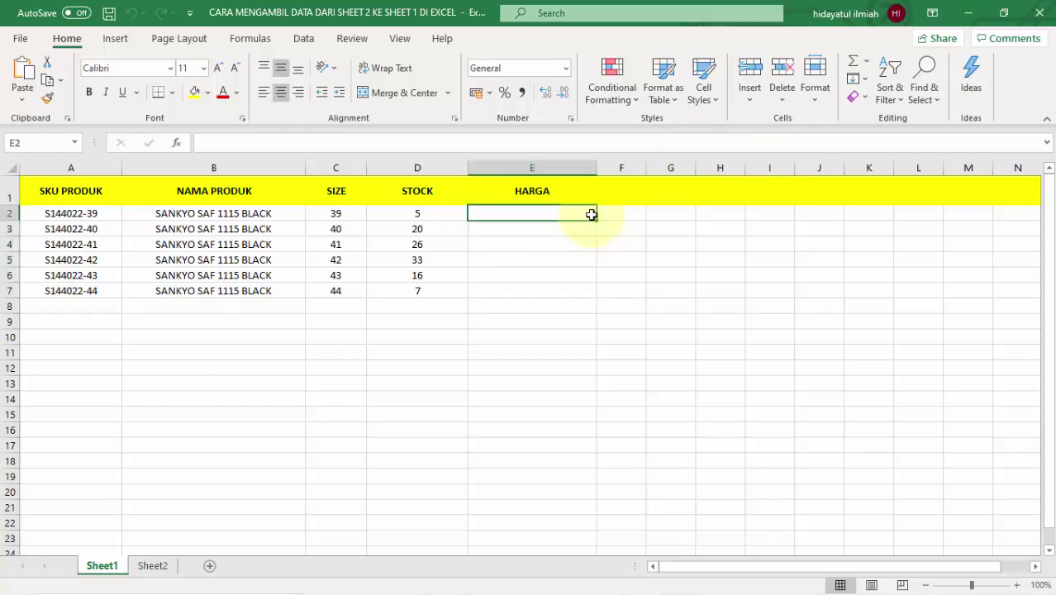
click(162, 565)
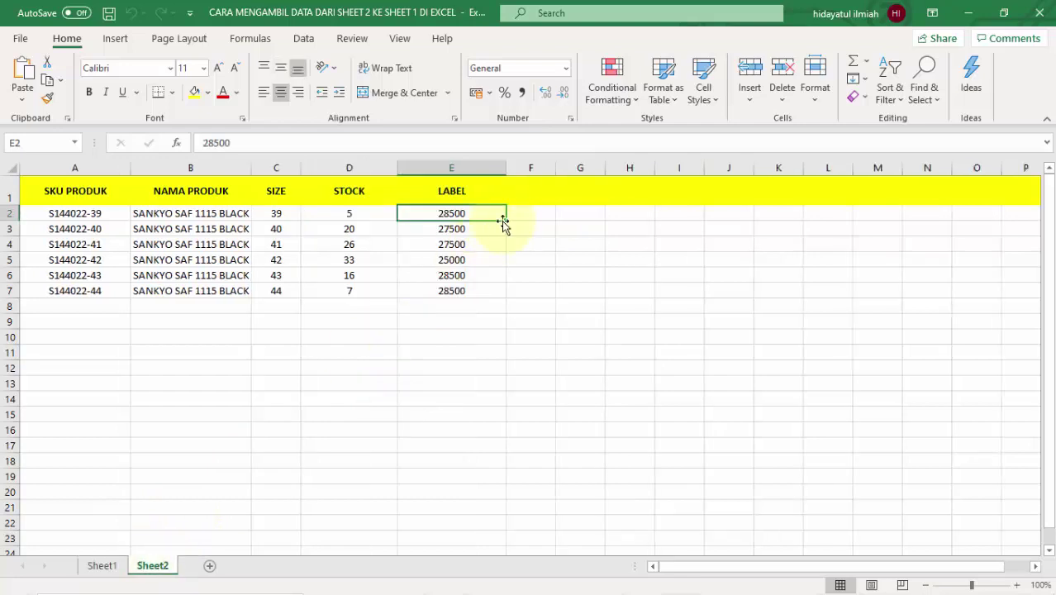
click(510, 233)
click(489, 216)
click(104, 565)
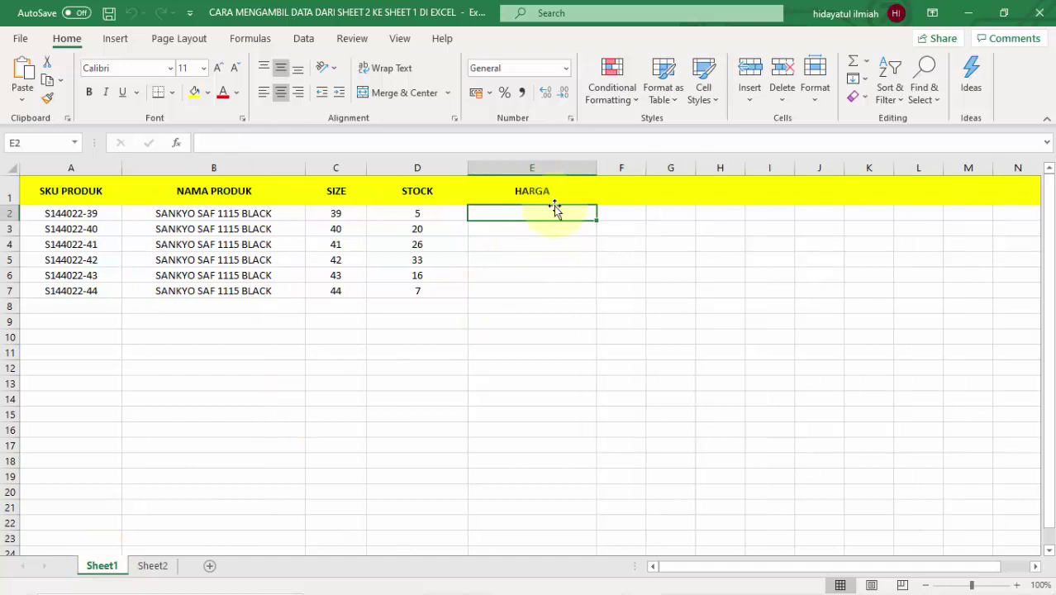
In Sheet1 E2, start the formula =INDEX(Sheet2!E2:E7;MATCH( using Sheet2's price range
text(=)
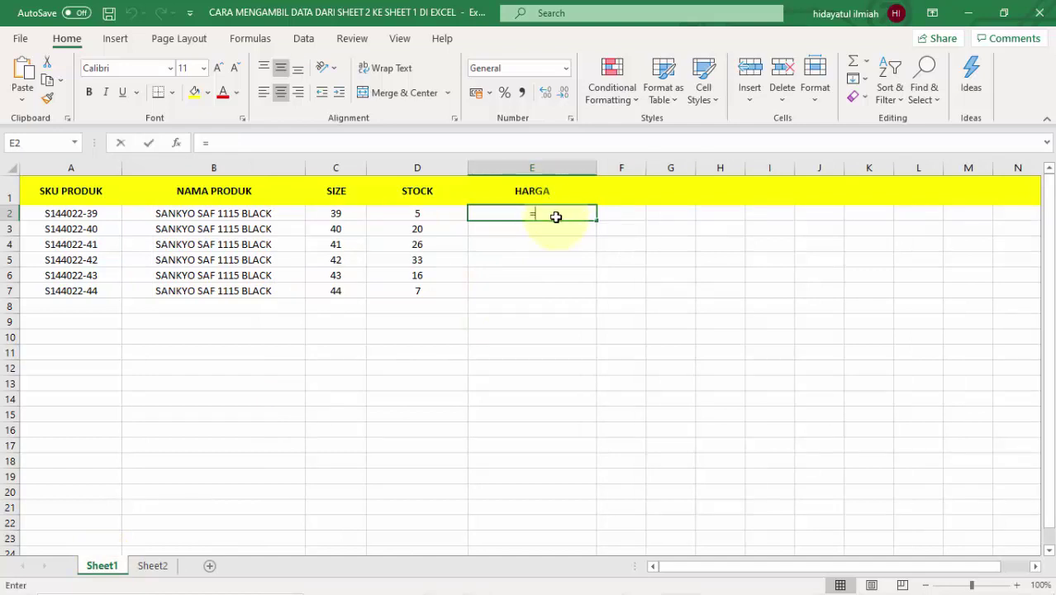
text(ind)
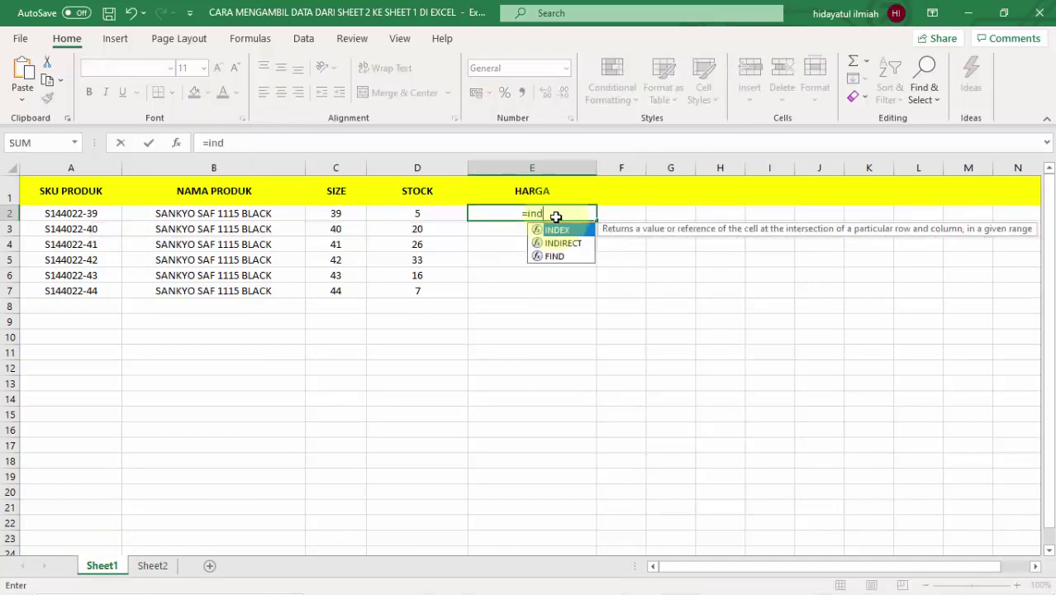
text(e)
key(Tab)
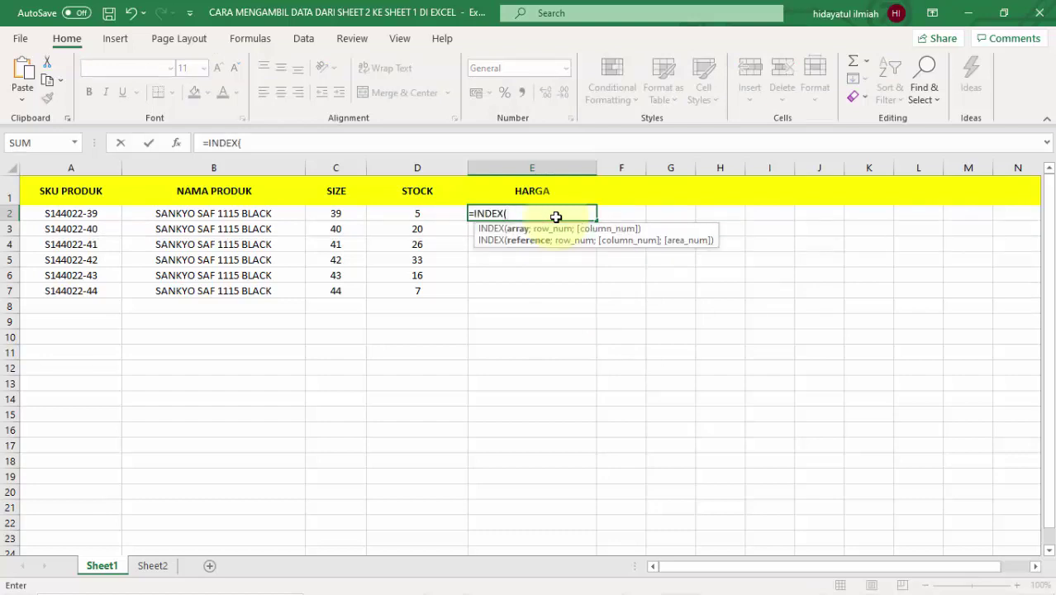
click(155, 568)
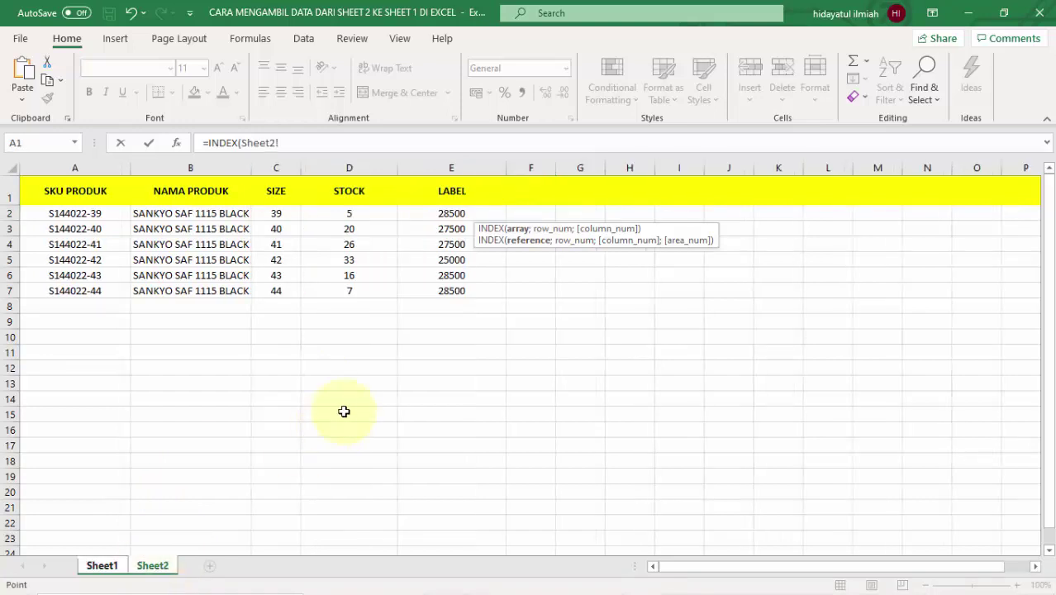
click(479, 211)
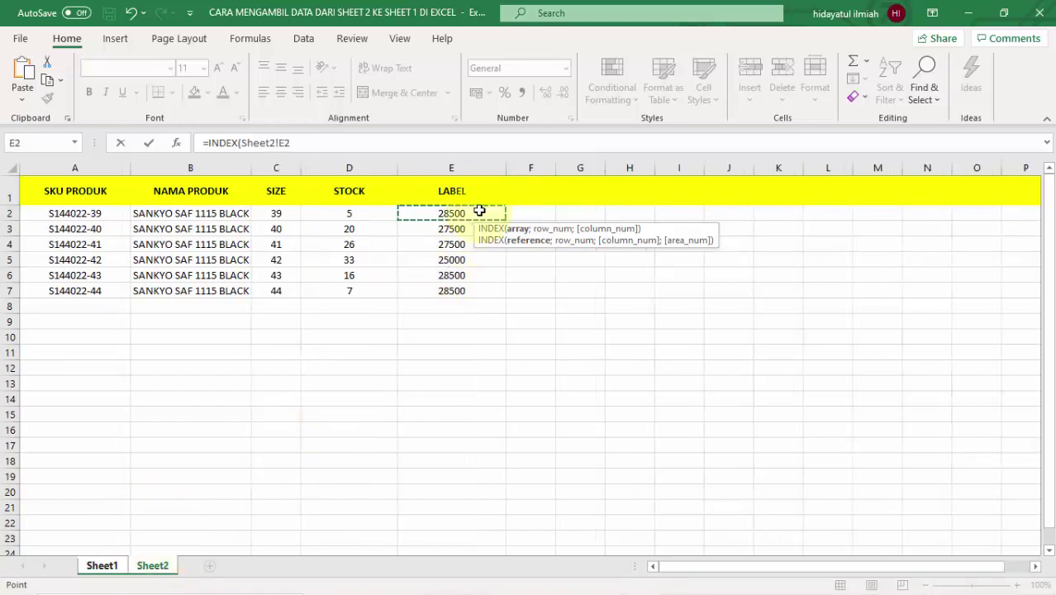
key(F8)
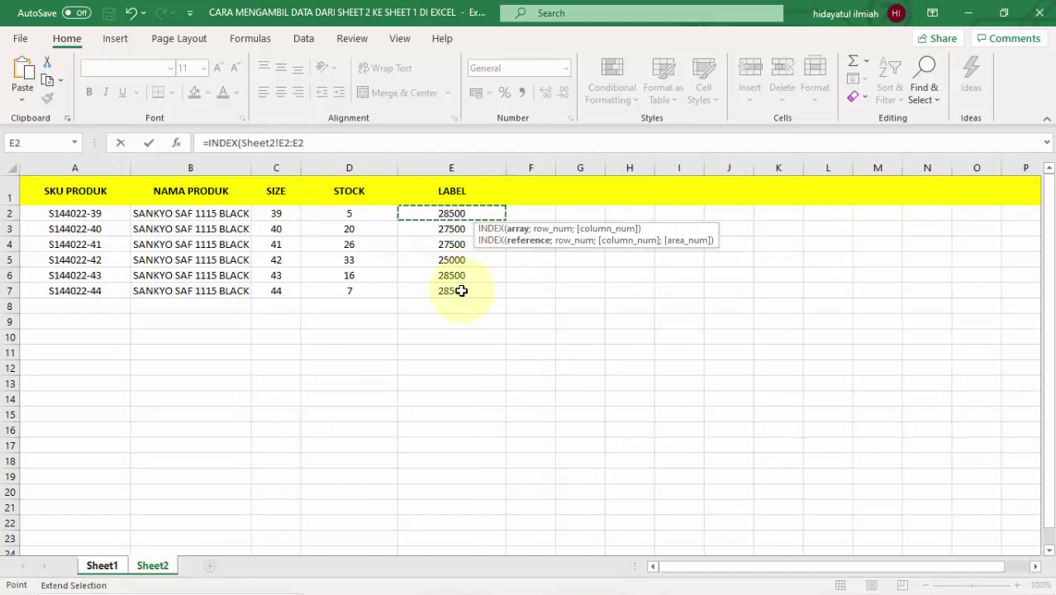
click(461, 291)
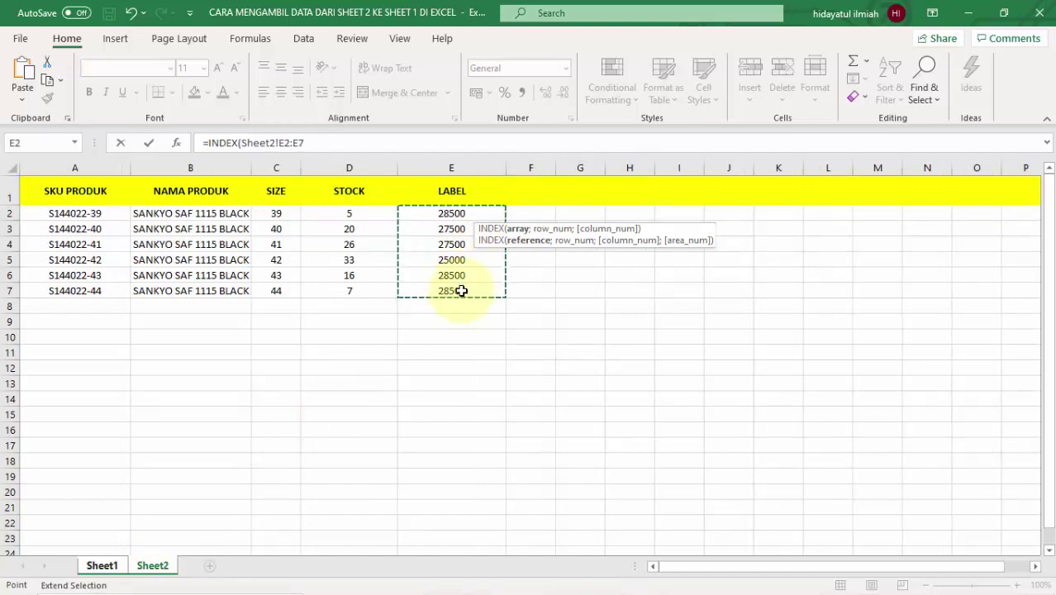
text(;)
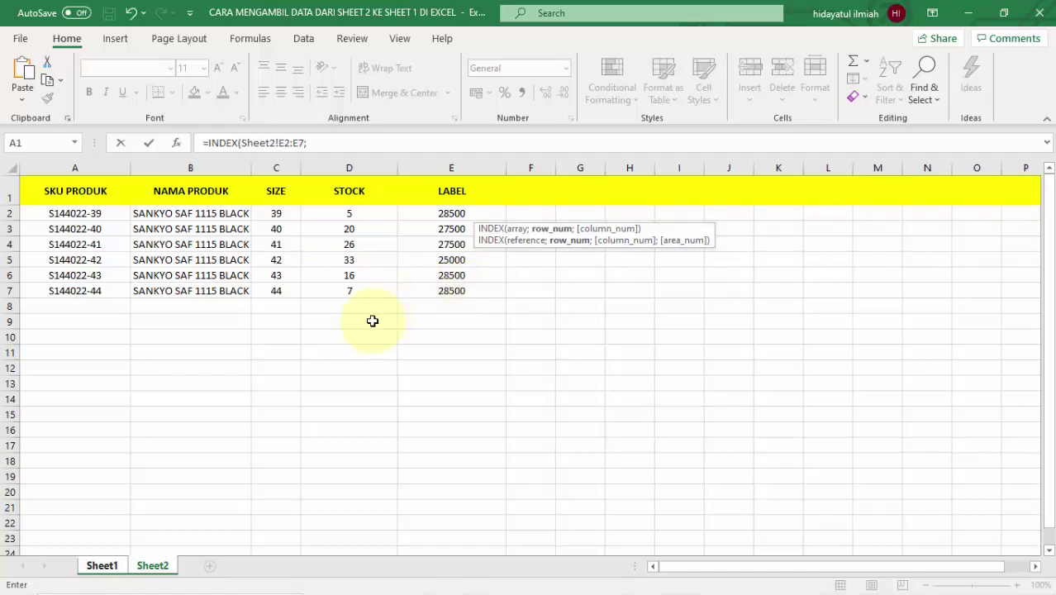
text(ma)
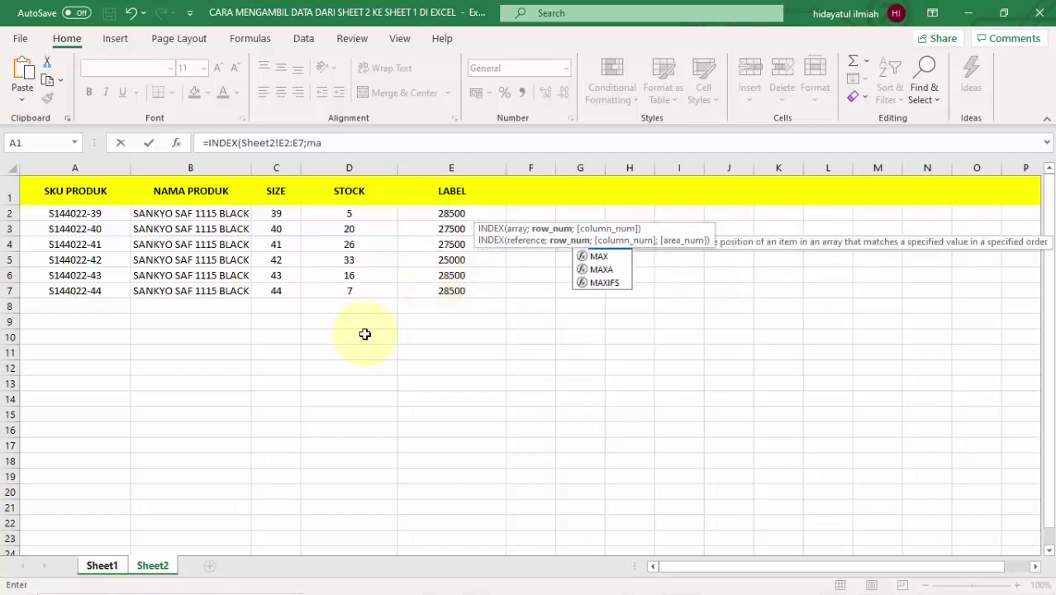
text(t)
key(Tab)
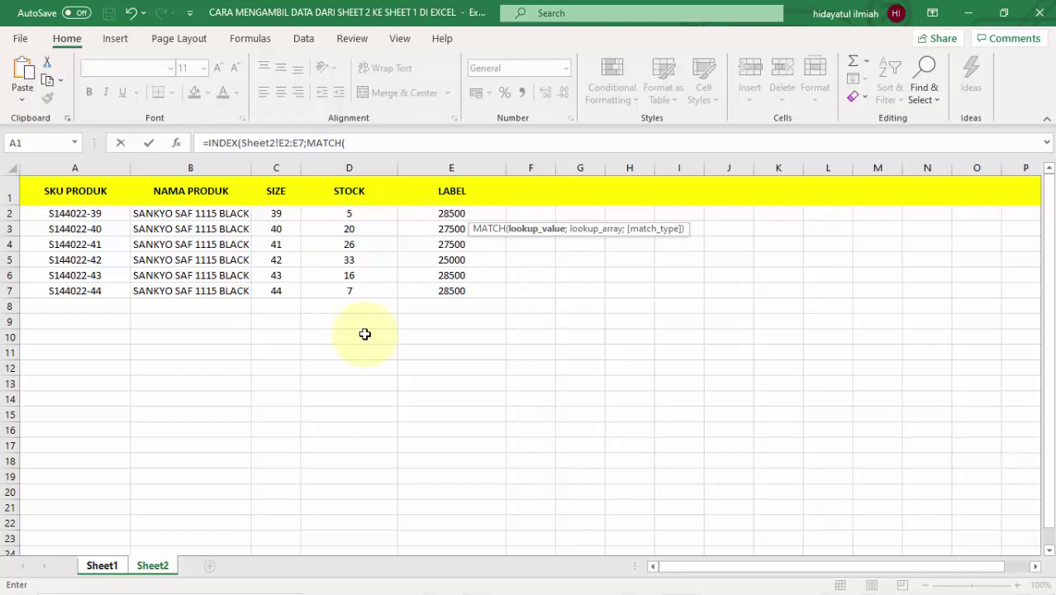
Give MATCH Sheet1!A2 as lookup value and Sheet2!A2:A7 as lookup array
click(102, 566)
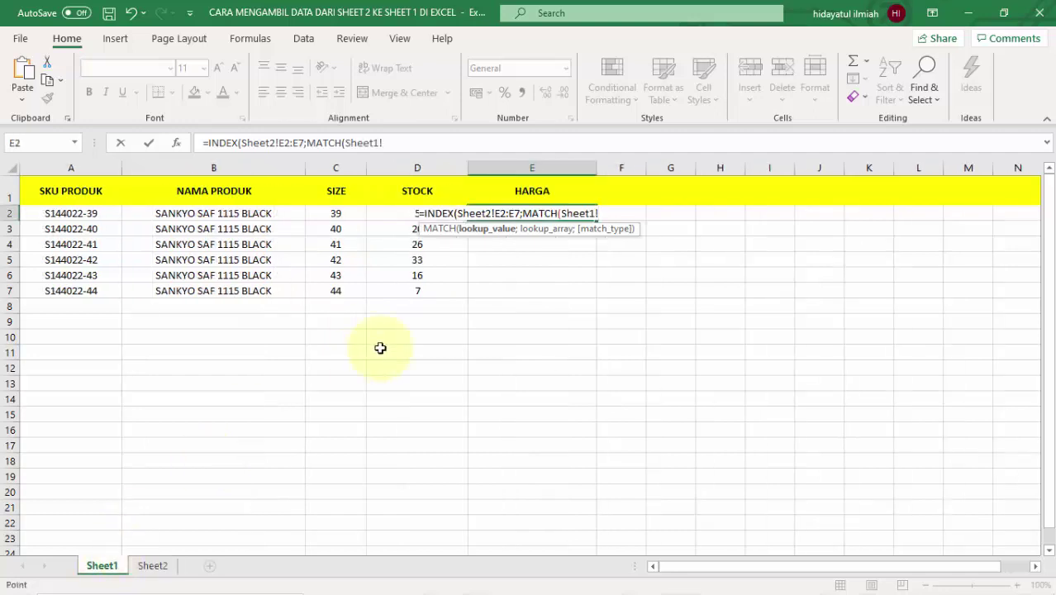
click(111, 214)
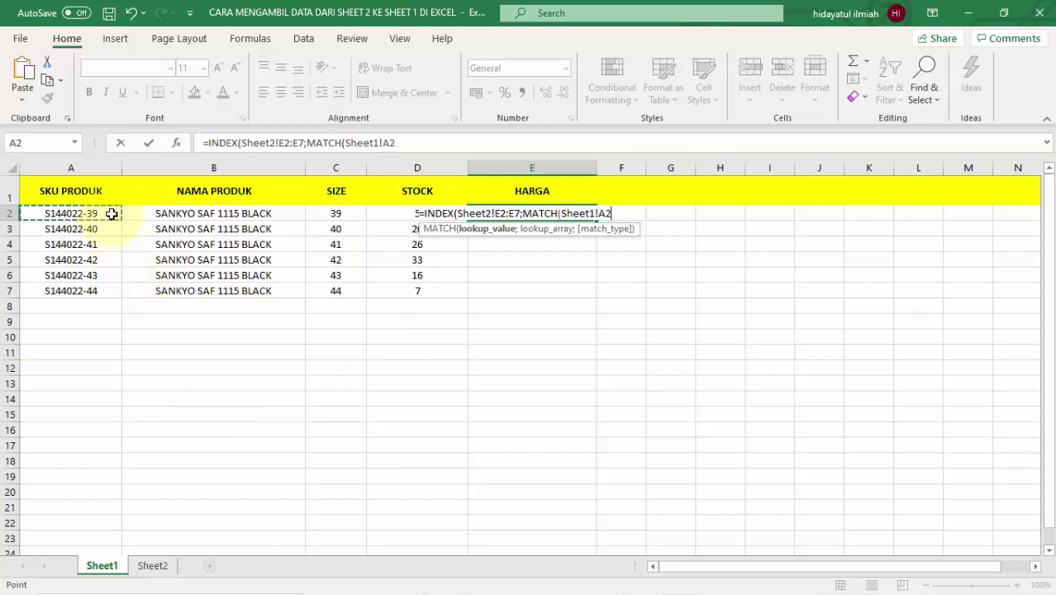
text(;)
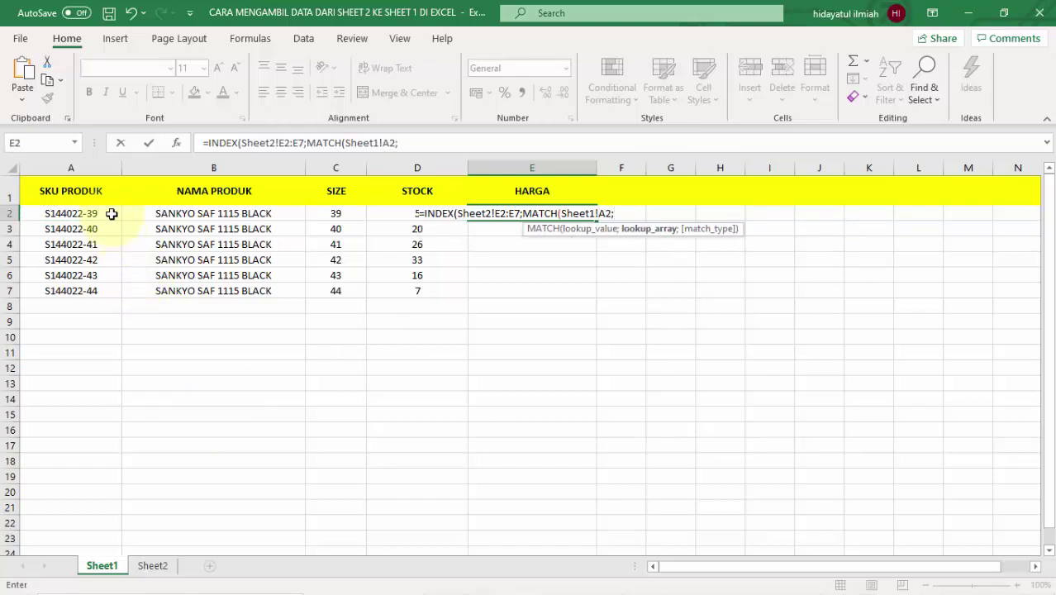
click(141, 570)
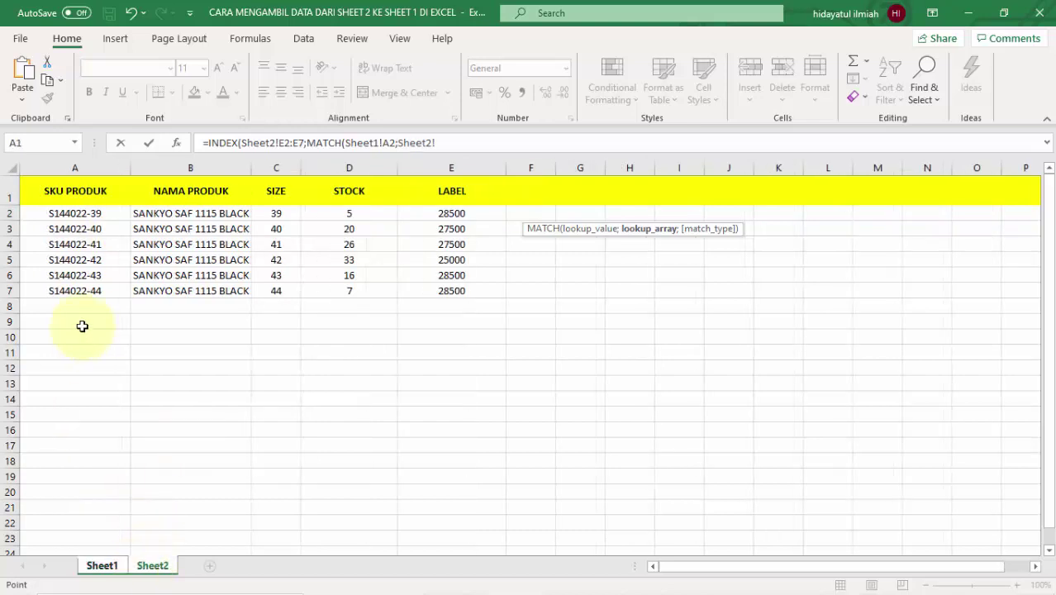
click(109, 213)
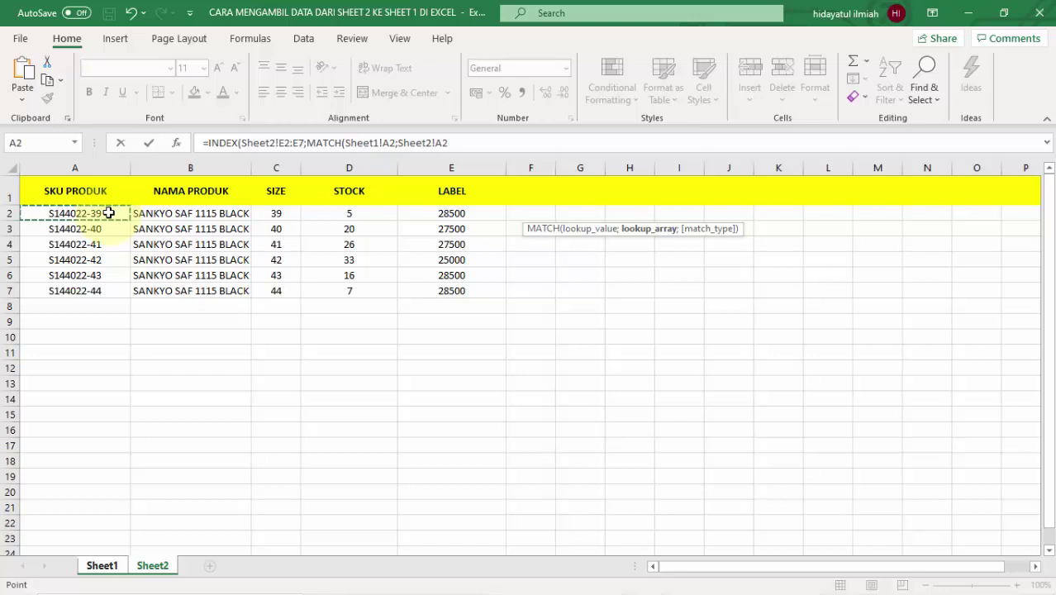
key(F8)
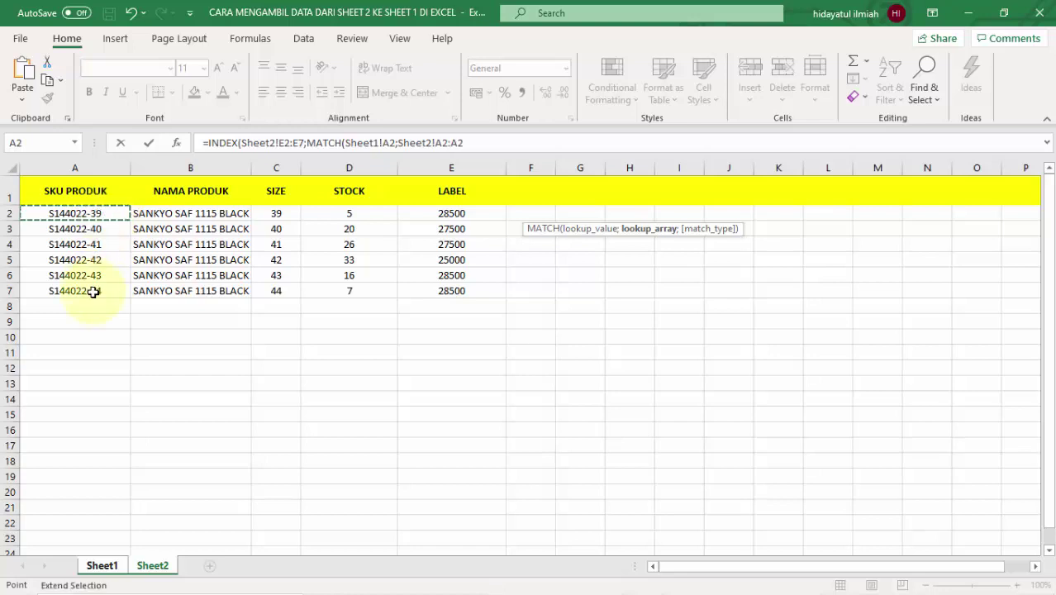
click(93, 290)
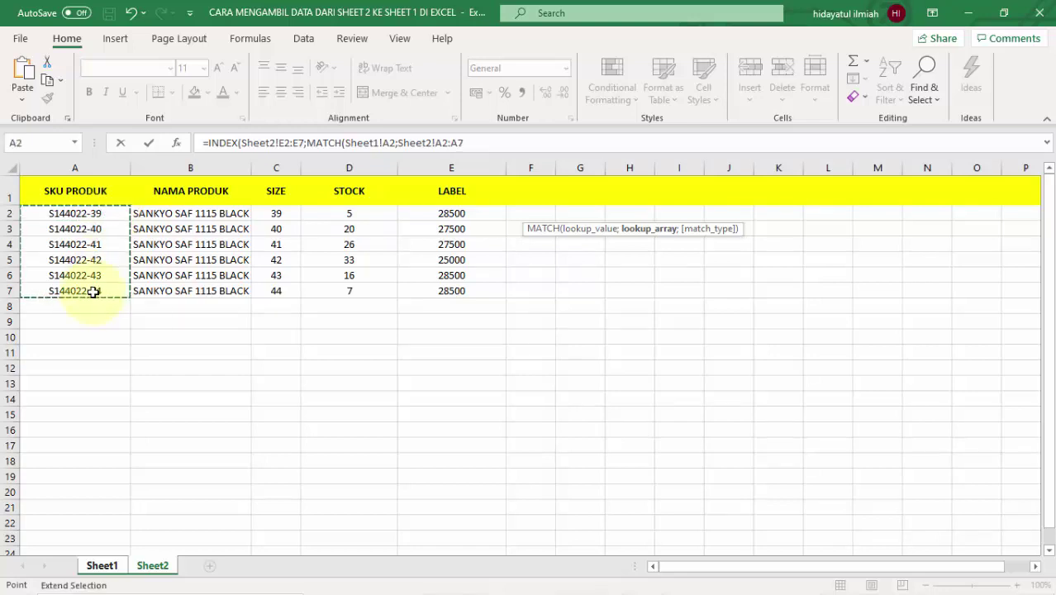
Set match type 0 (exact match), close both parentheses and commit, returning 28500
text(;)
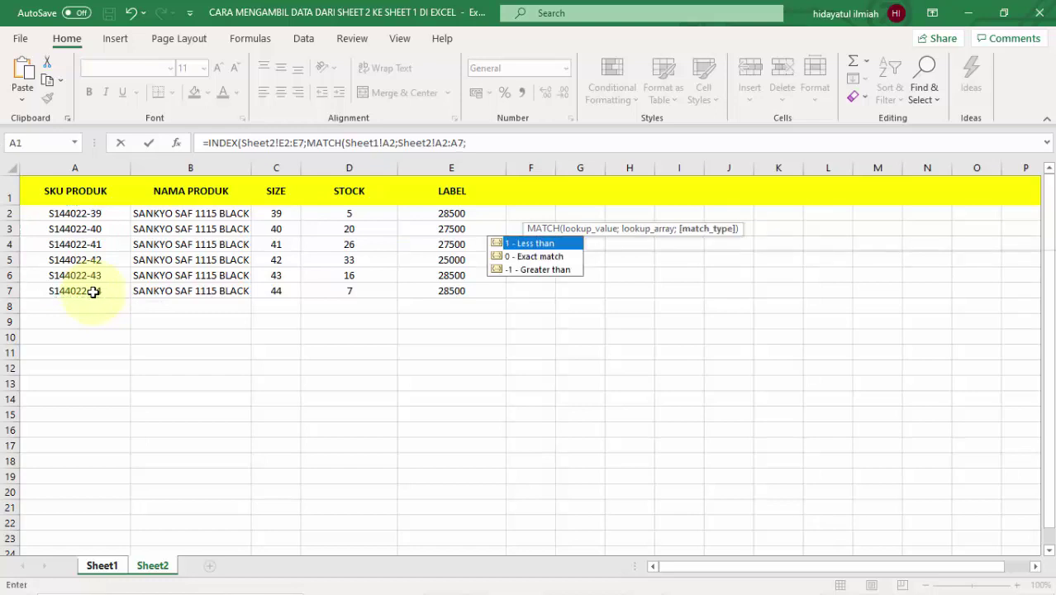
key(Down)
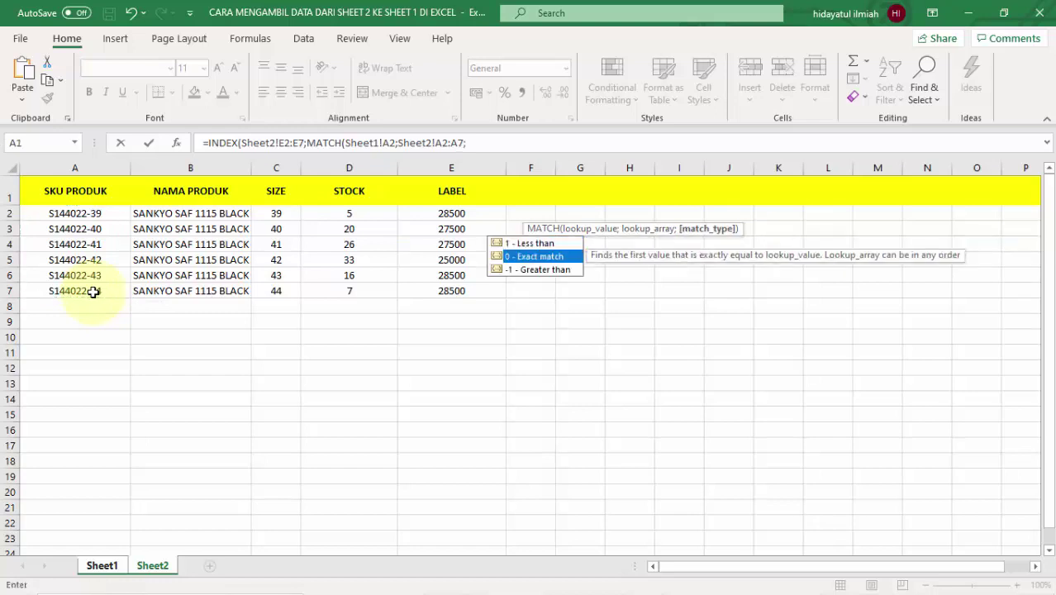
key(Tab)
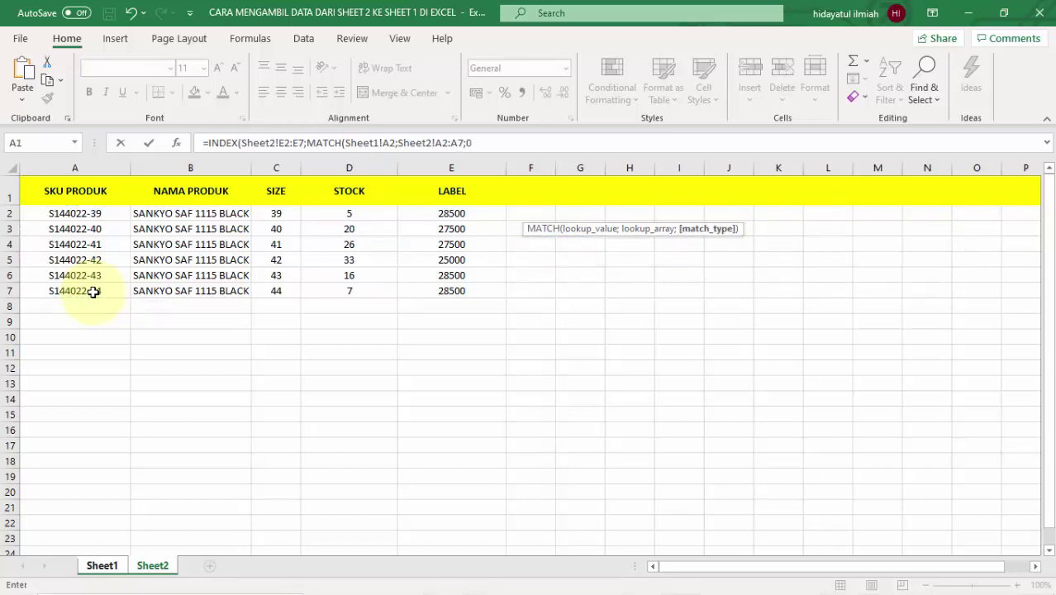
text()))
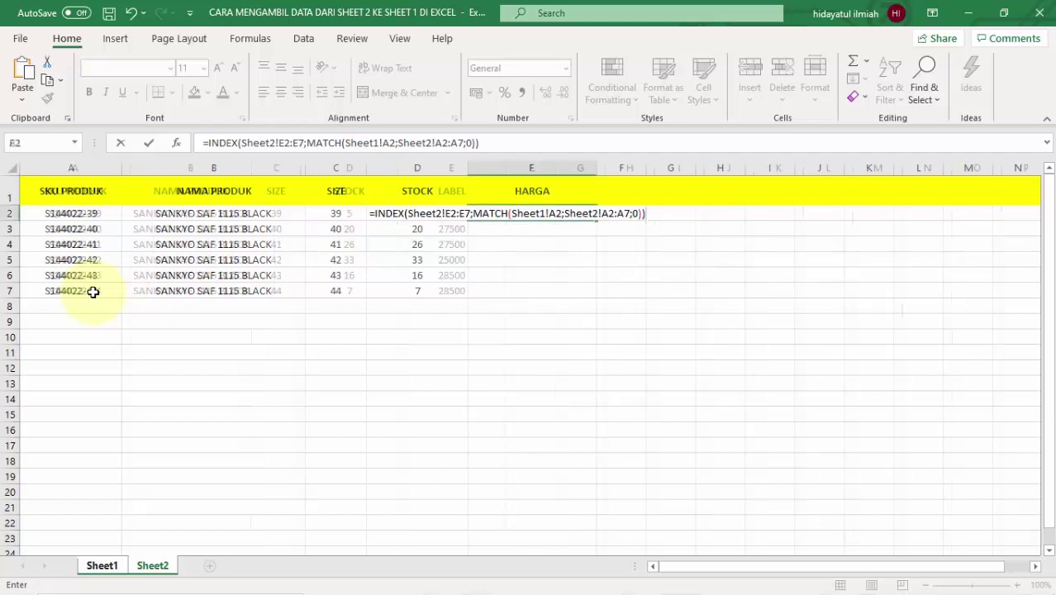
key(Return)
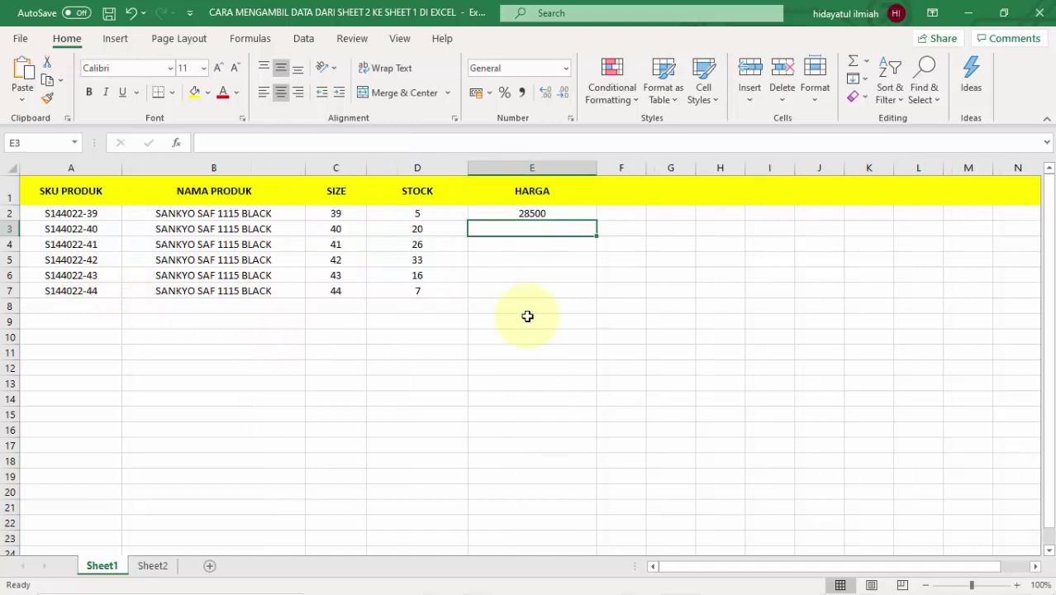
Make the E2 formula's price range absolute as Sheet2!$E$2:$E$7
click(563, 214)
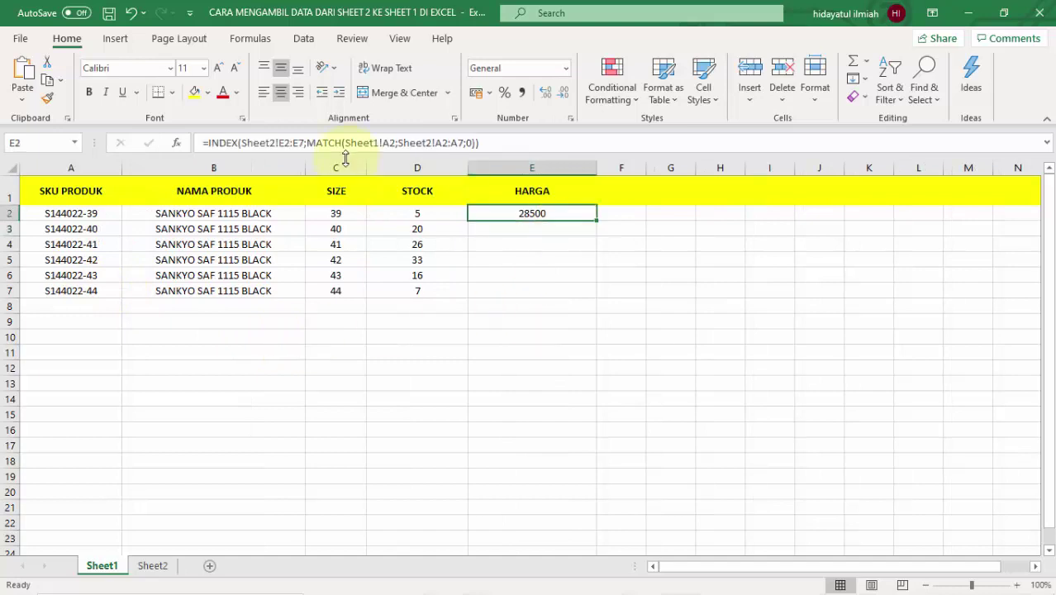
click(280, 142)
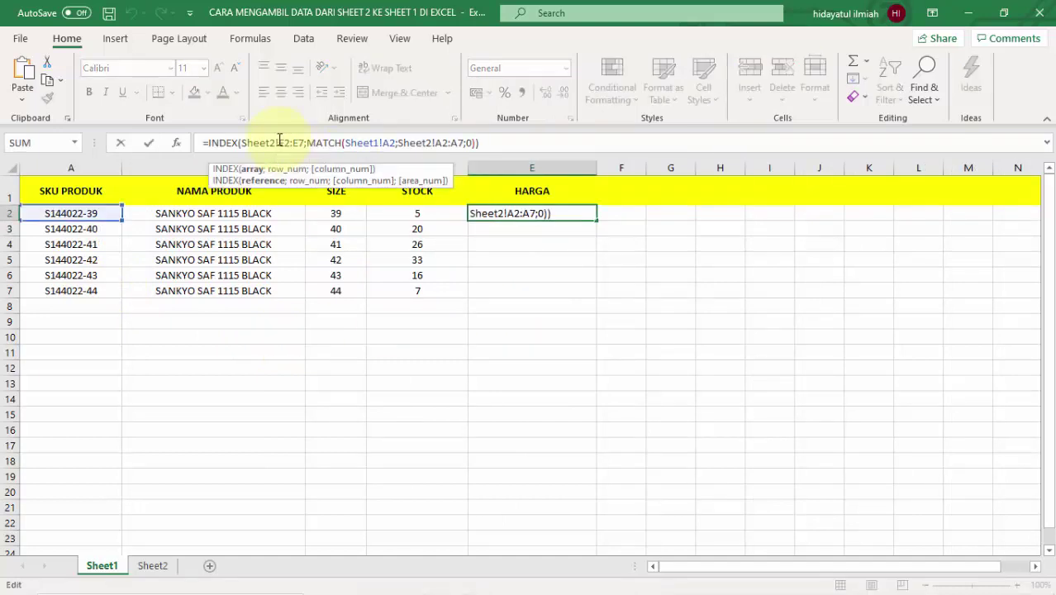
text($E)
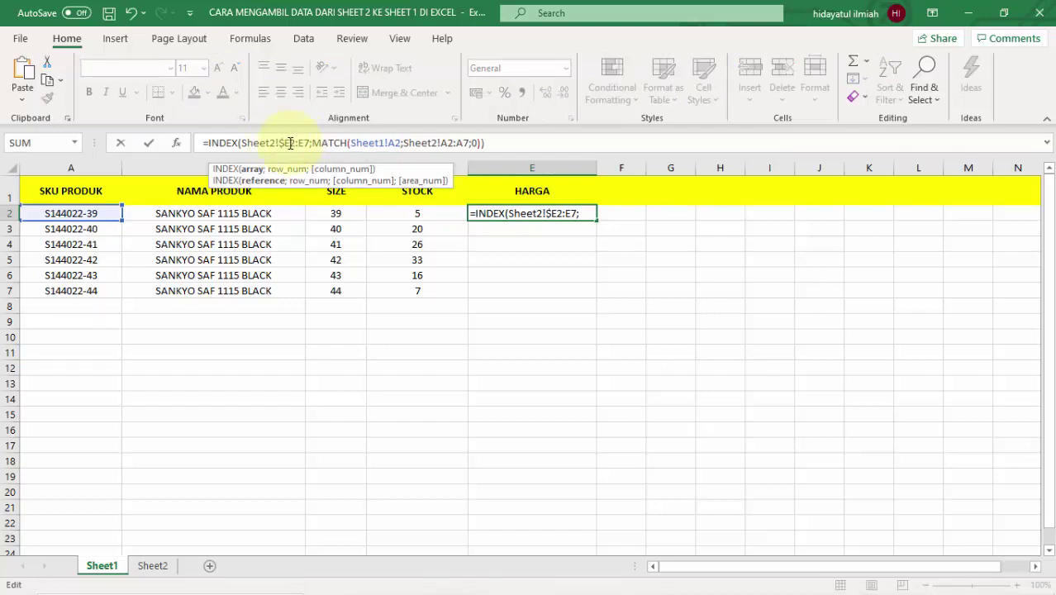
text($)
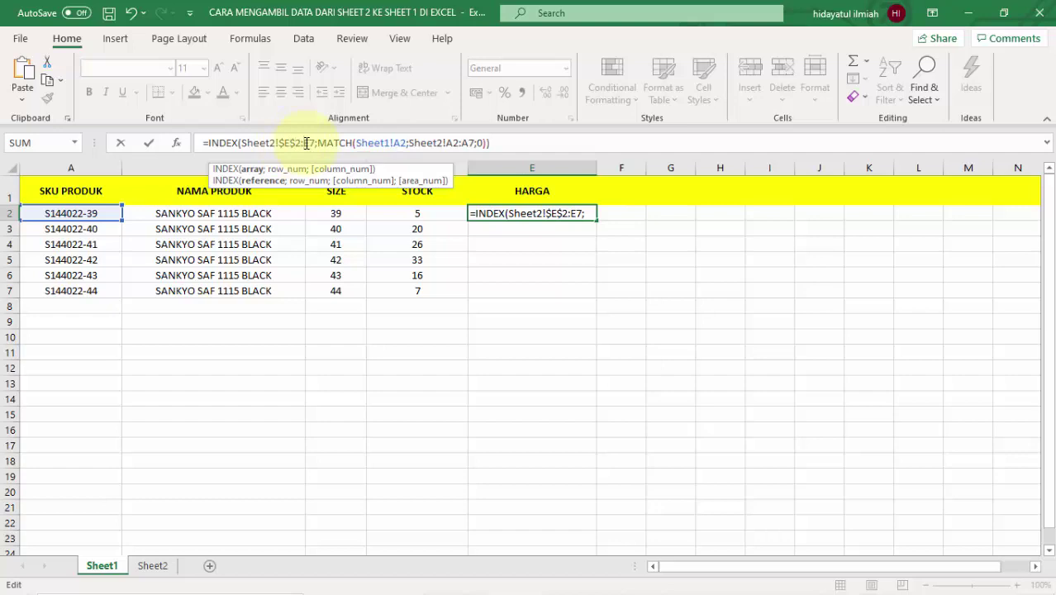
click(305, 143)
text($)
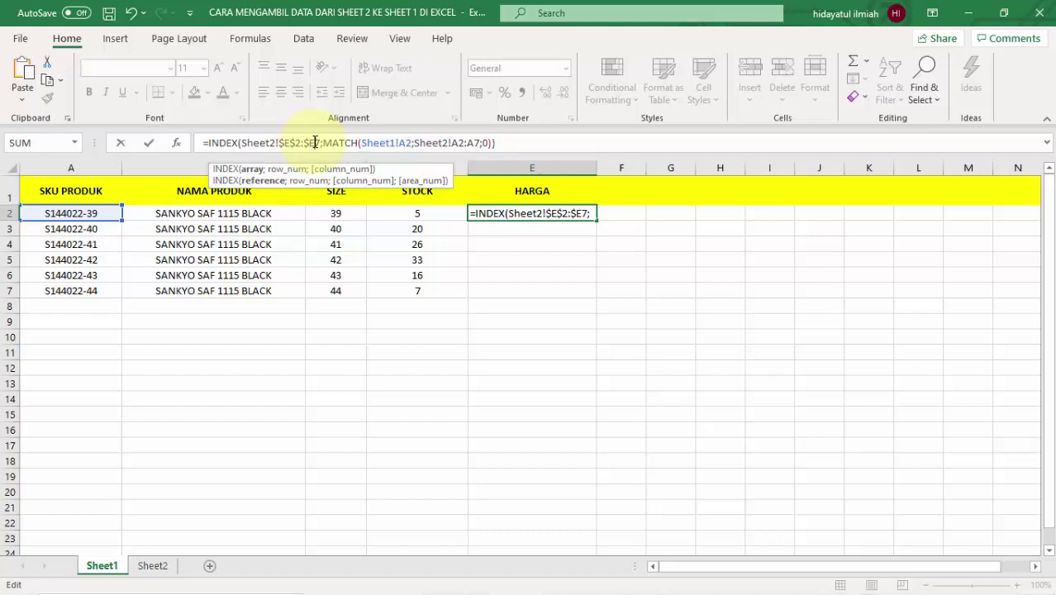
click(315, 142)
text($)
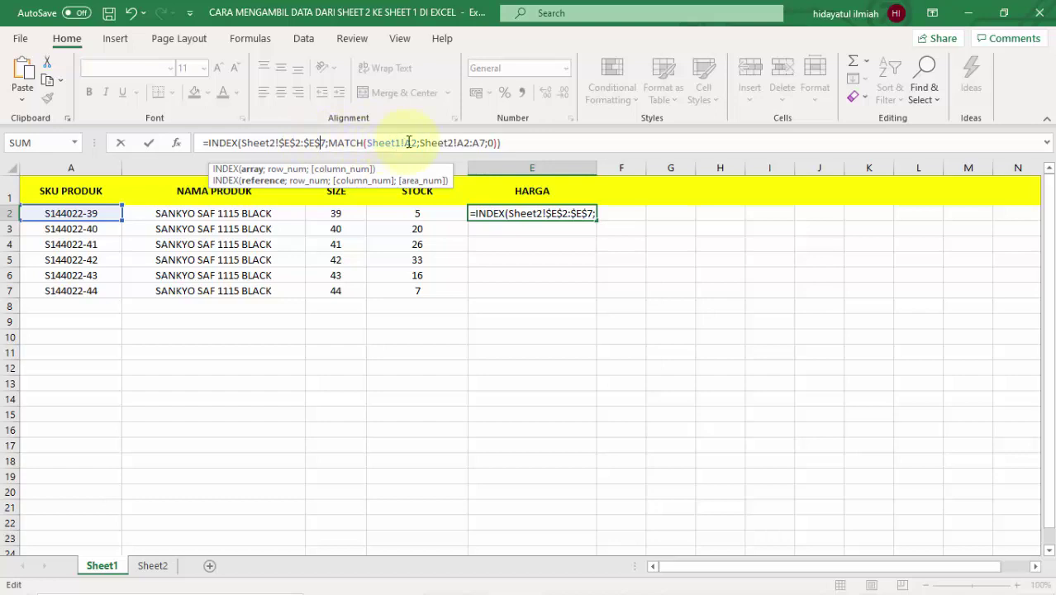
Lock the lookup references as Sheet1!$A2 and Sheet2!$A$2:$A$7, then commit the formula
click(405, 142)
text($)
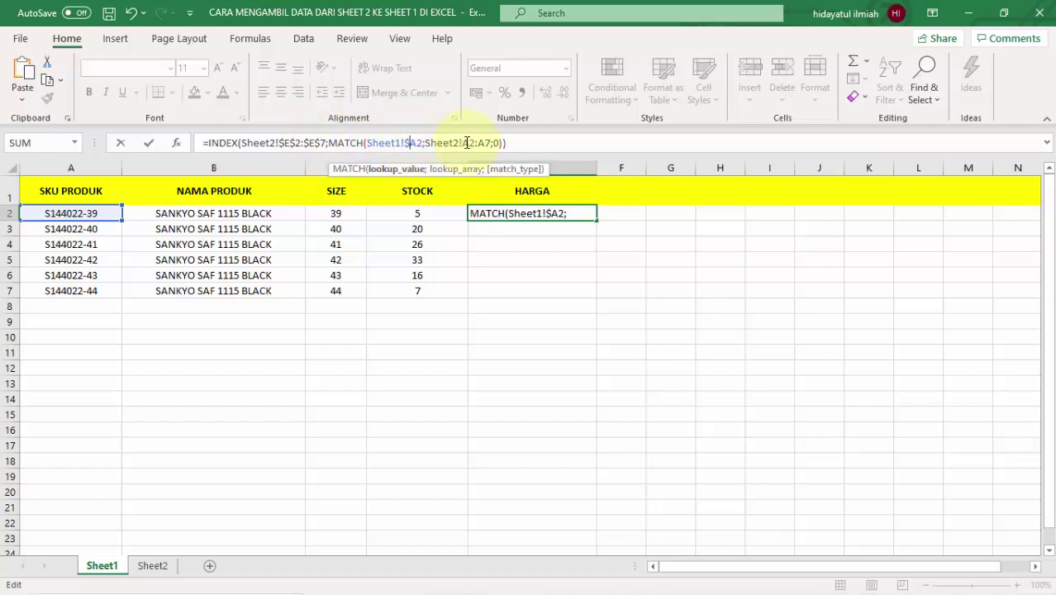
click(466, 142)
text($)
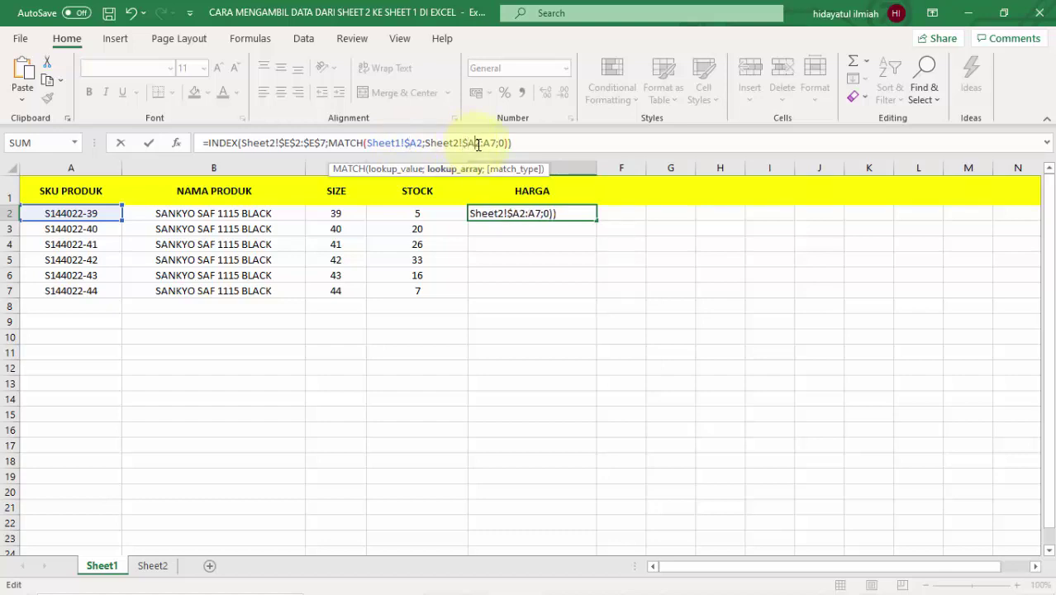
click(478, 143)
text($)
click(490, 143)
text($)
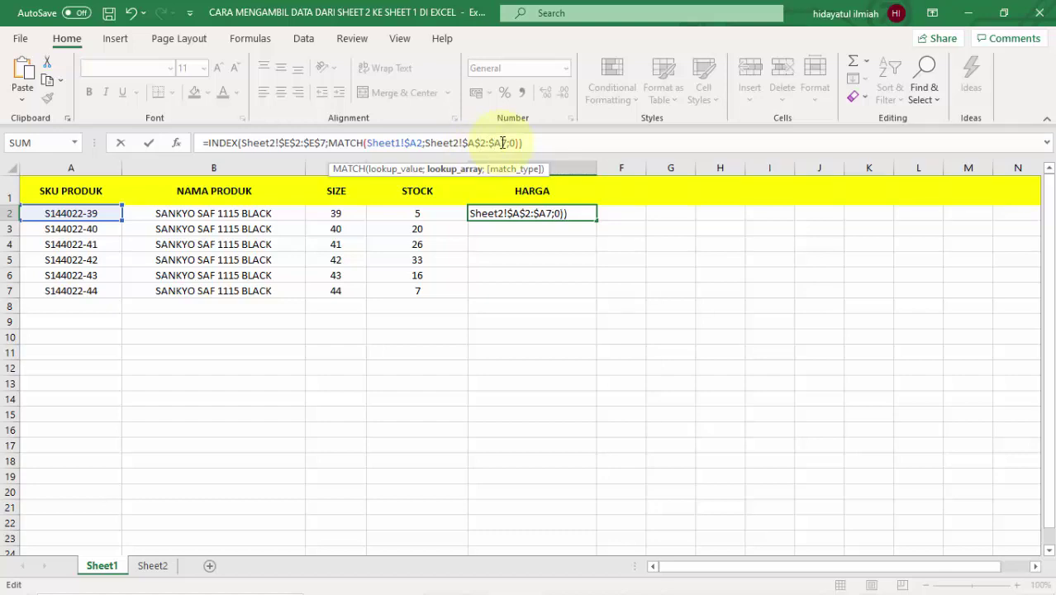
click(502, 143)
text($)
click(536, 142)
key(Return)
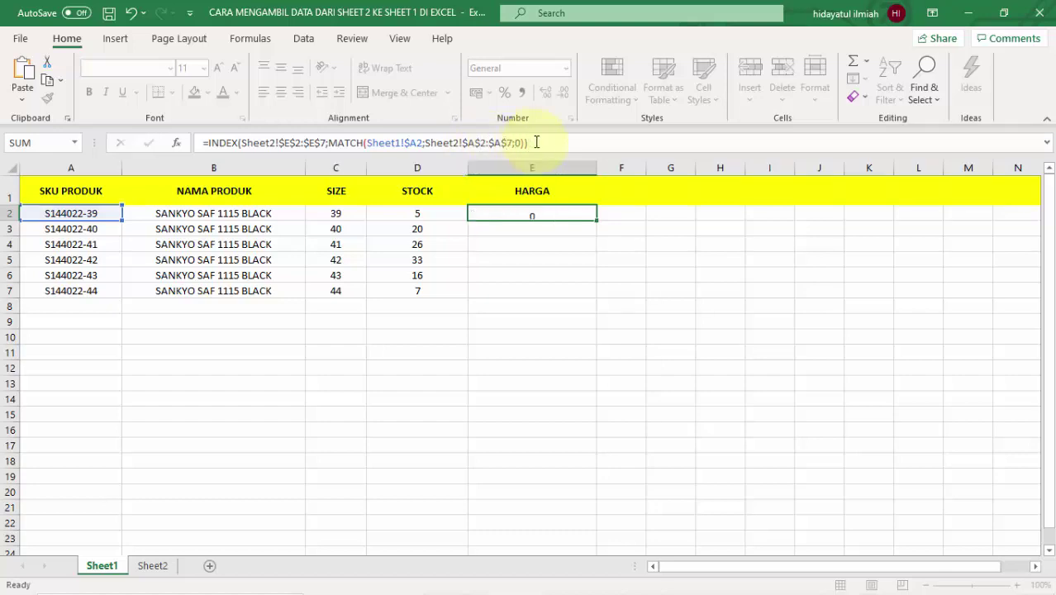
click(562, 213)
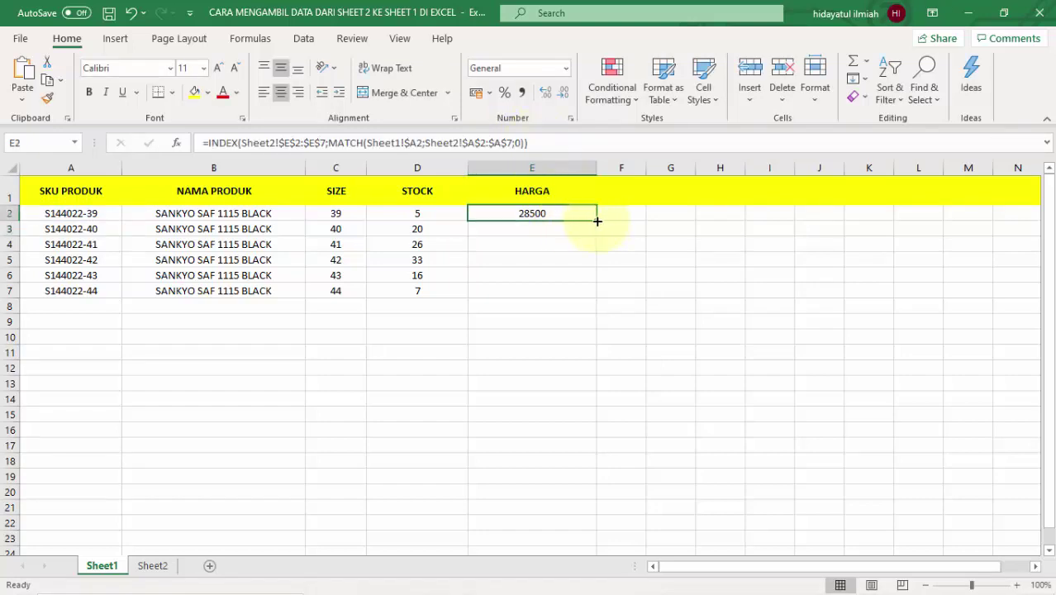
Fill the E2 formula down to E7 and check the six prices against Sheet2
double_click(596, 221)
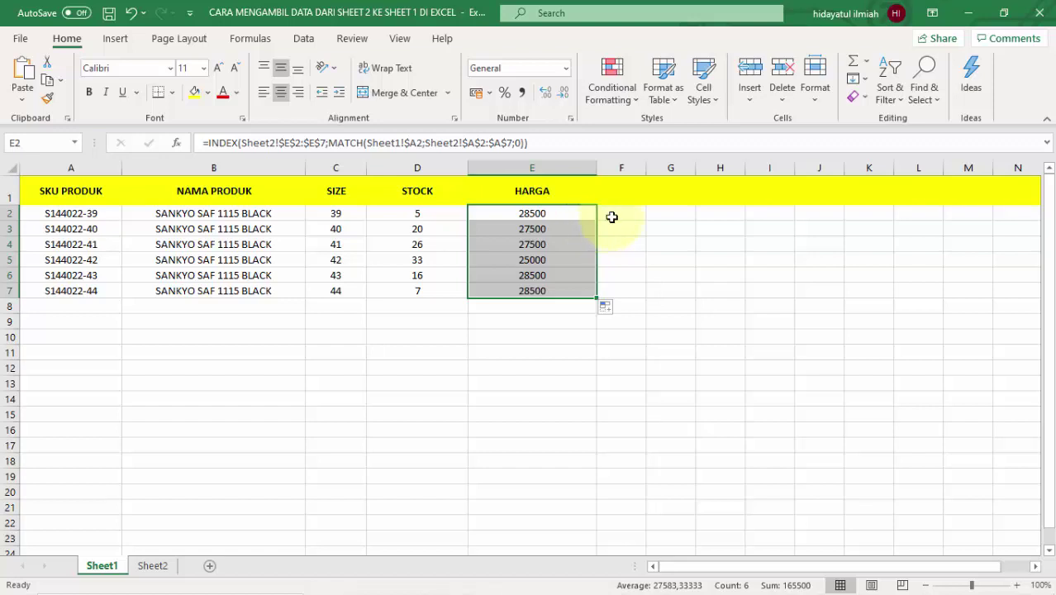
click(611, 216)
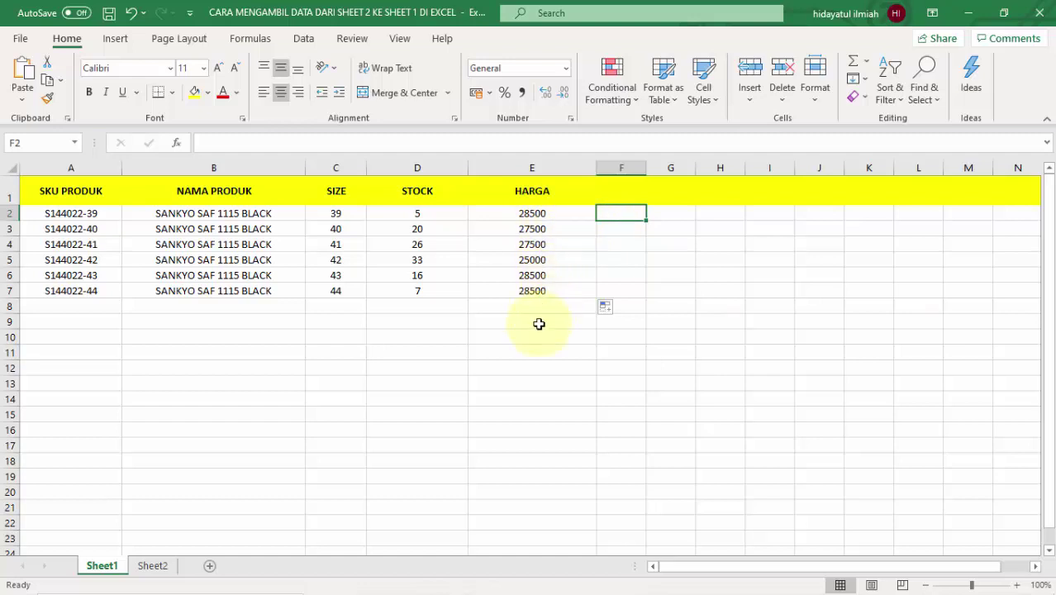
click(166, 574)
click(166, 574)
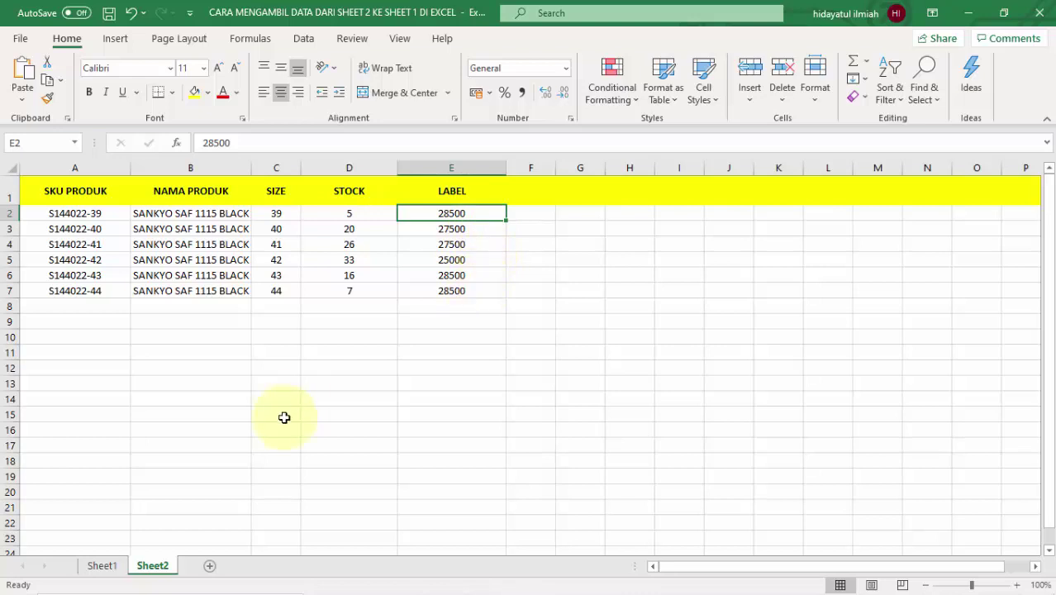
click(108, 567)
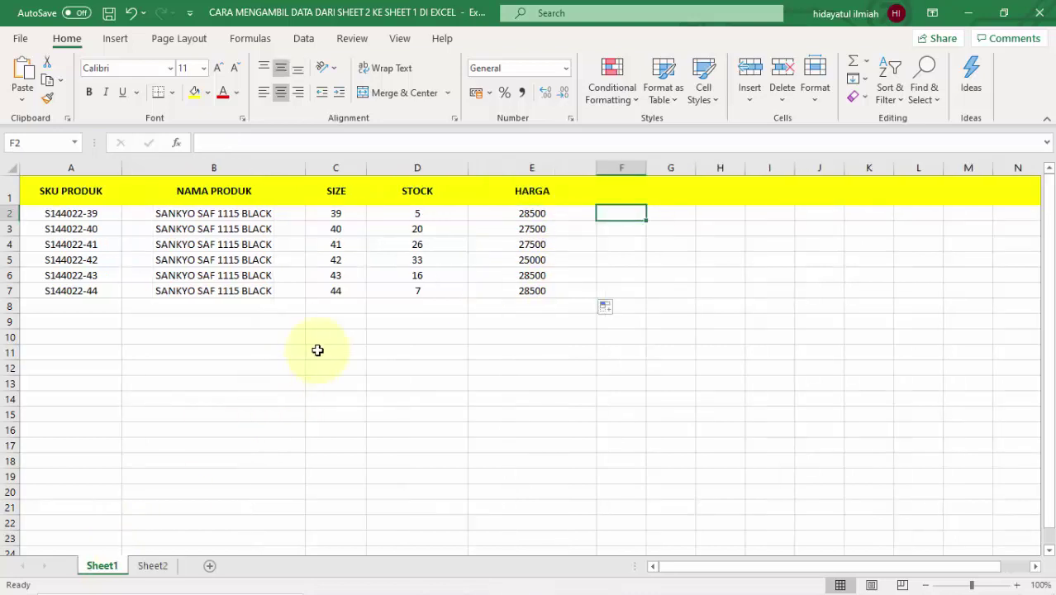
click(541, 214)
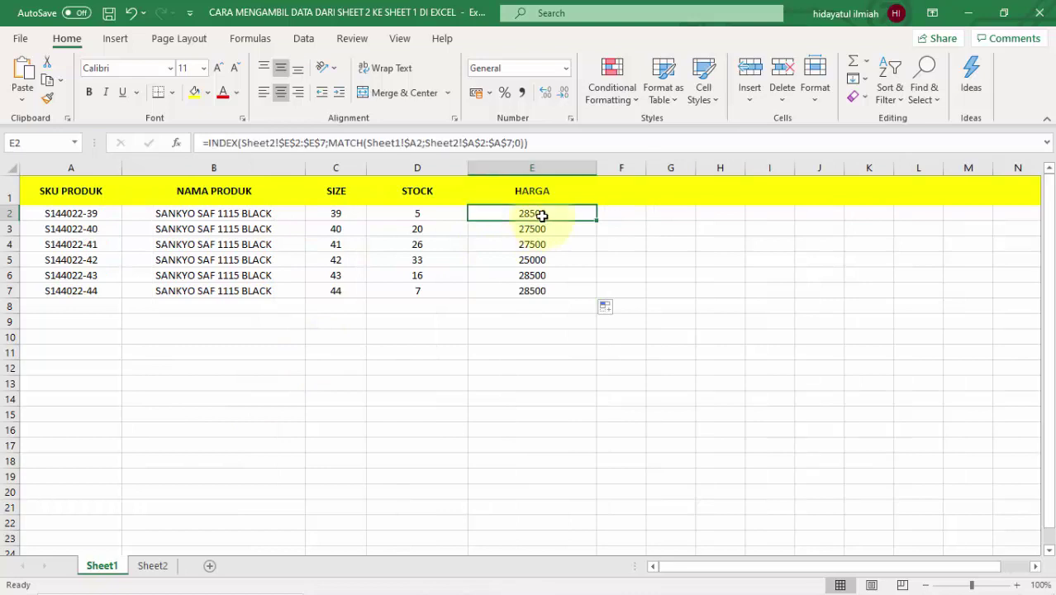